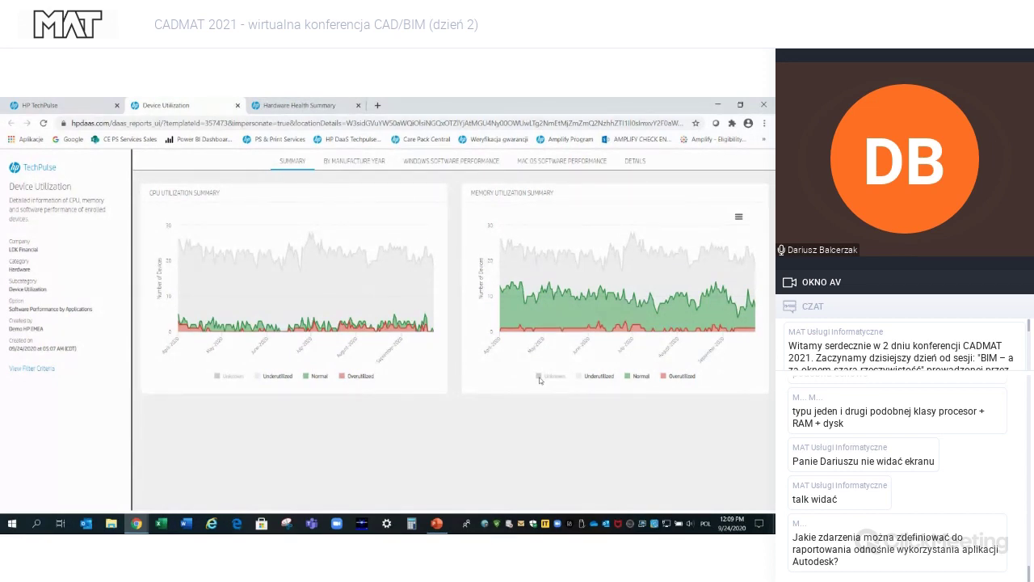
Open the TechPulse dashboard and examine the device, warranty, CPU and memory utilization widgets
click(82, 105)
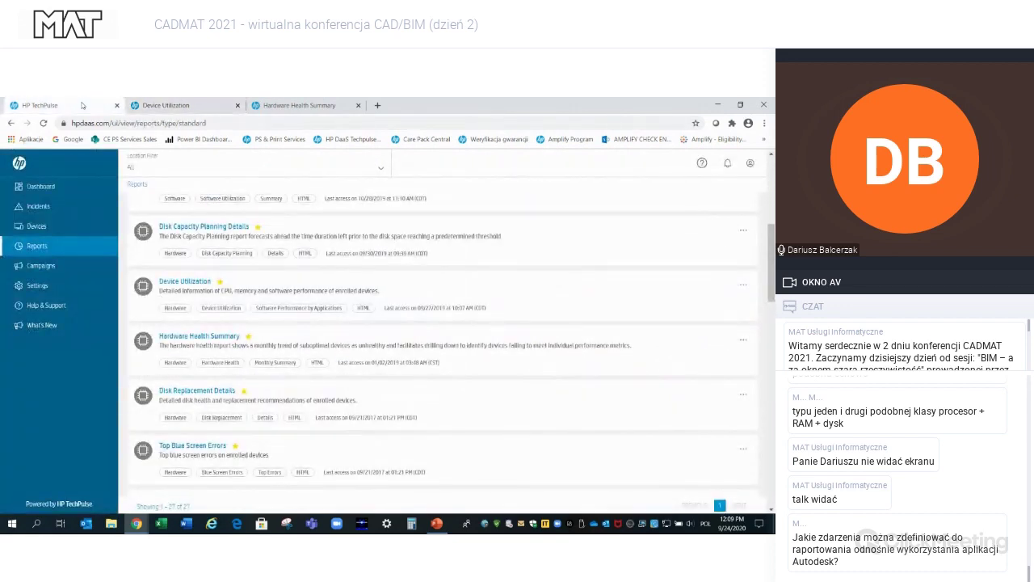
click(42, 187)
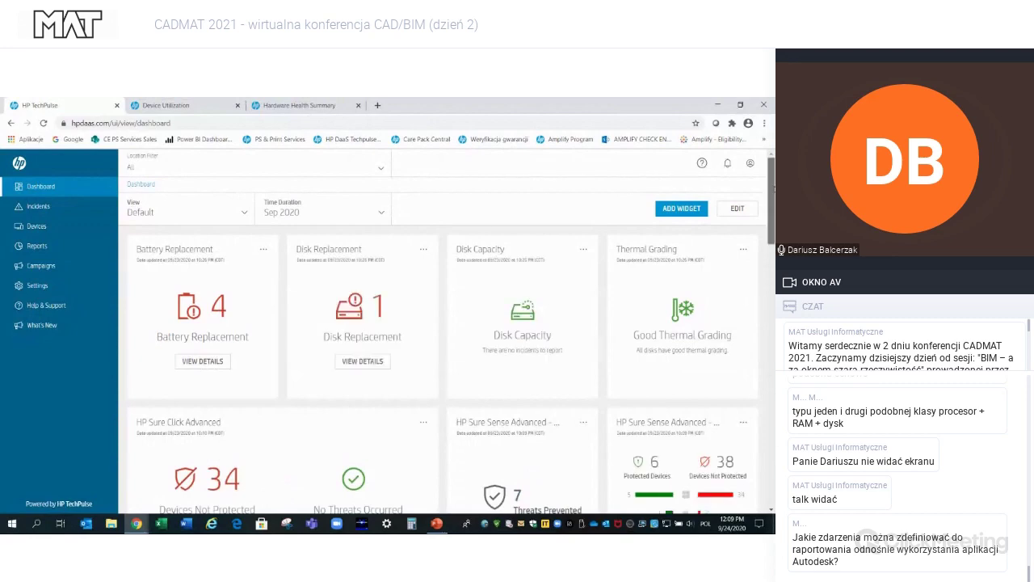
scroll(444, 335, down, 10)
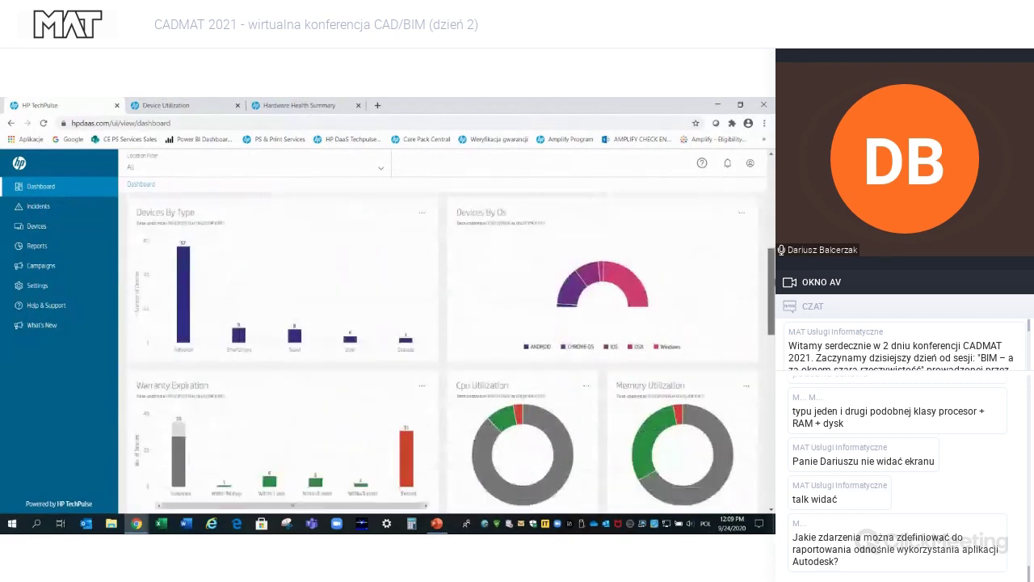
scroll(533, 296, down, 3)
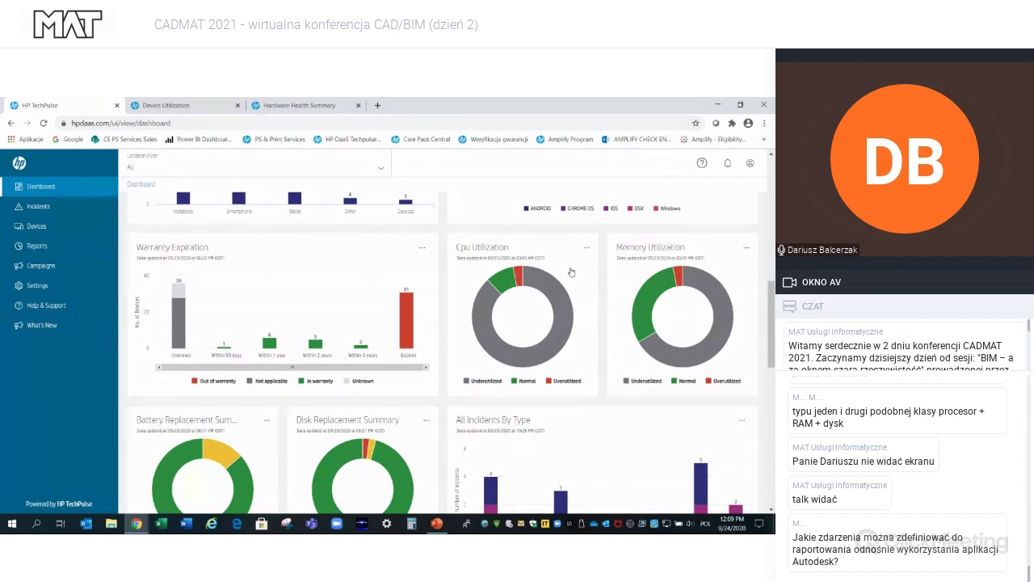
Create a new report and set its category to Software
click(39, 246)
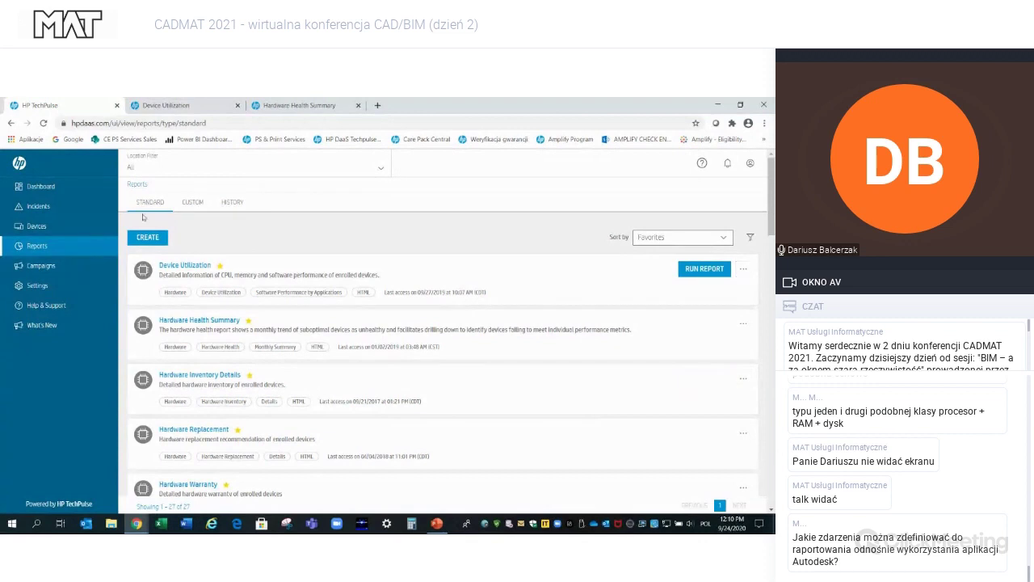
click(149, 238)
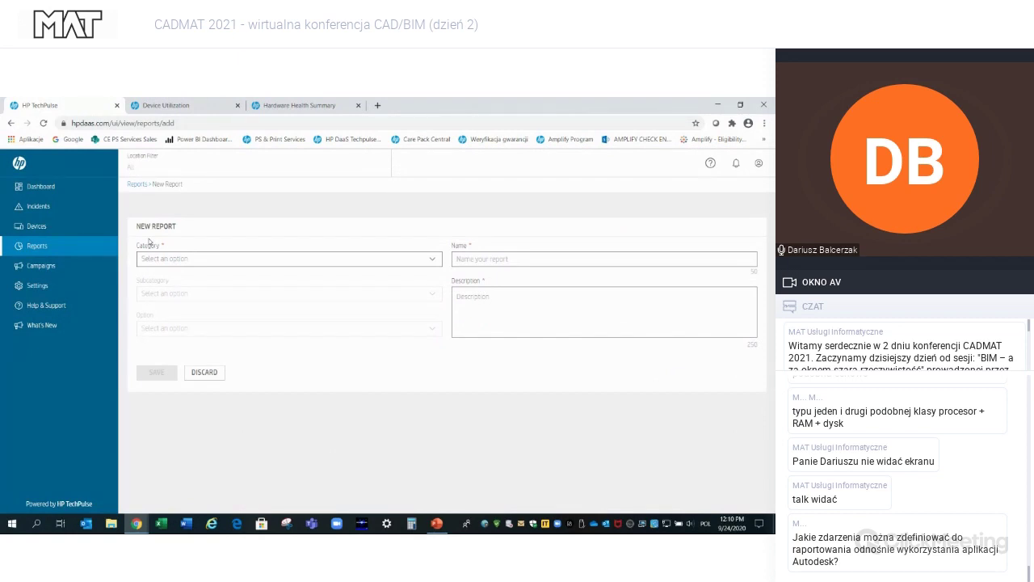
click(205, 261)
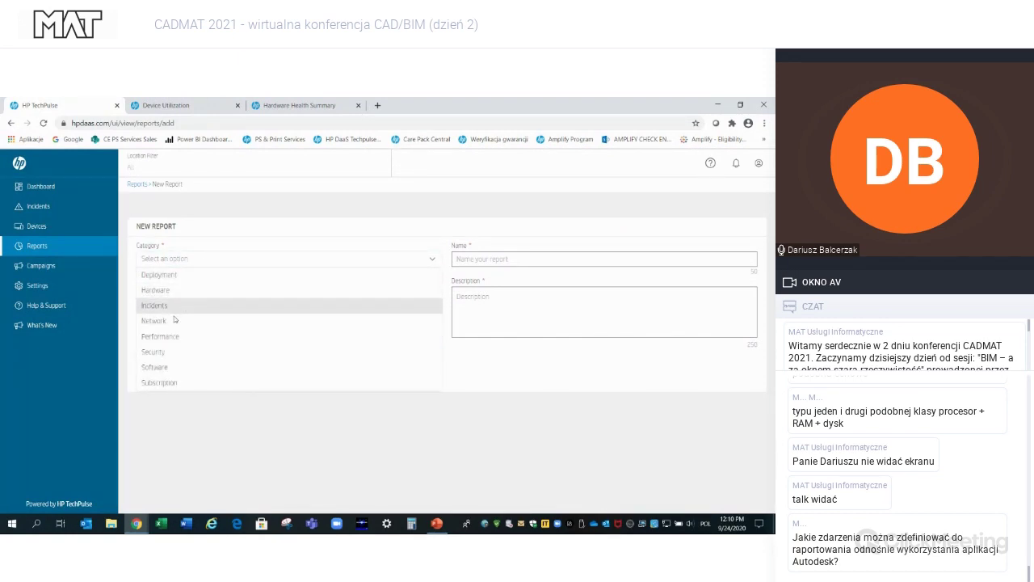
click(164, 369)
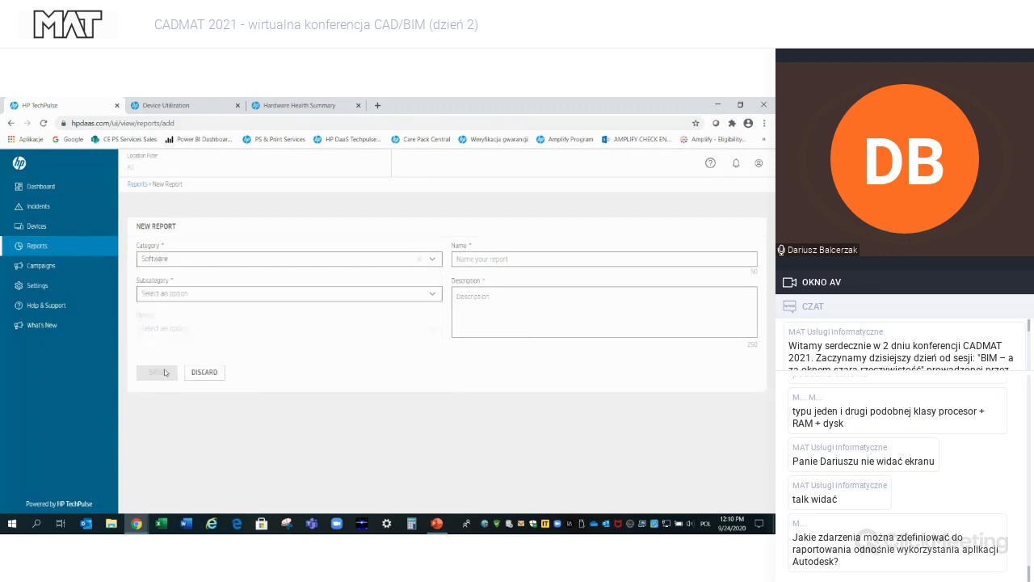
click(317, 260)
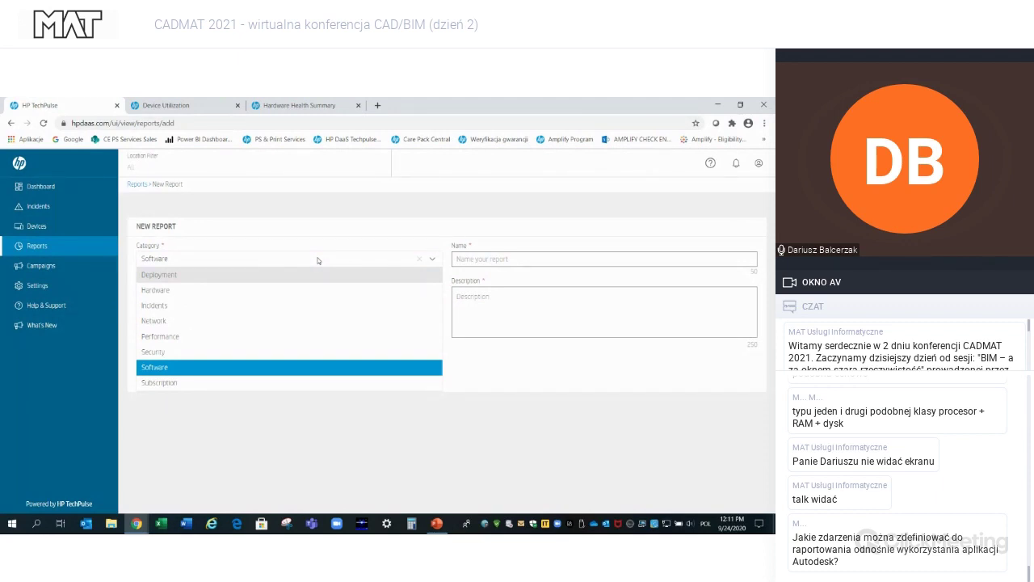
click(299, 370)
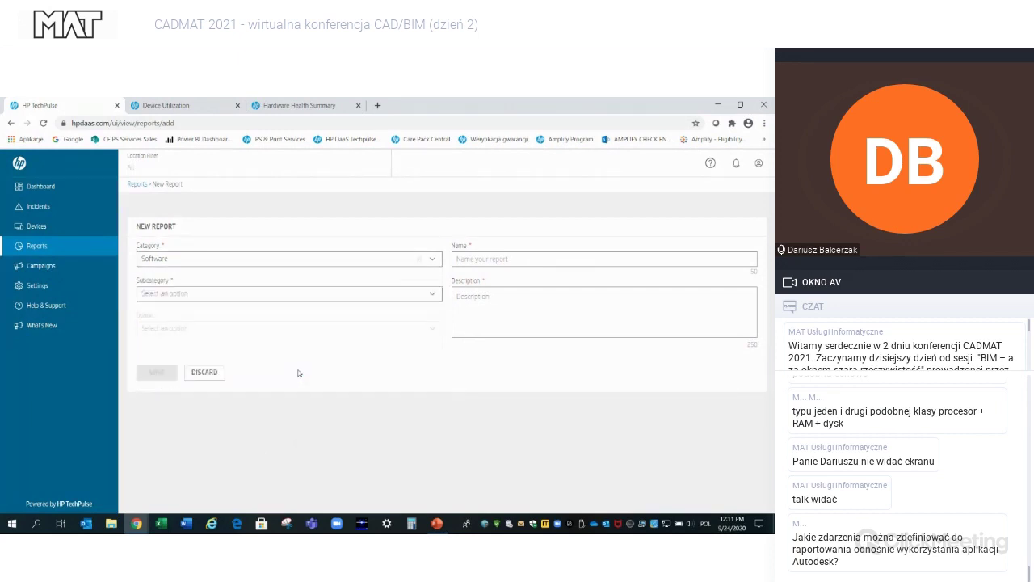
Set the new report's subcategory to Software Utilization and its option to Software Utilization by Device
click(270, 297)
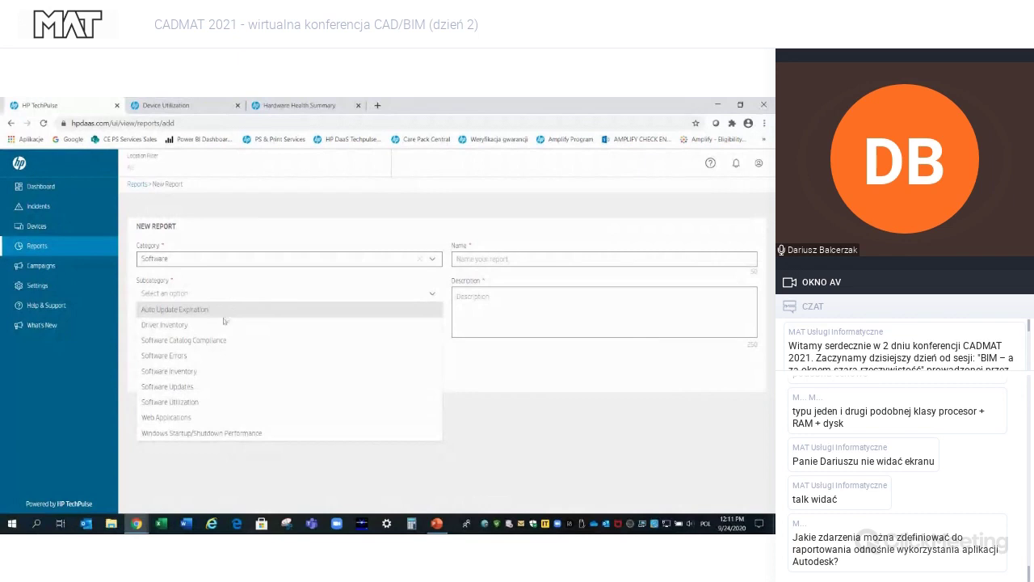
click(194, 401)
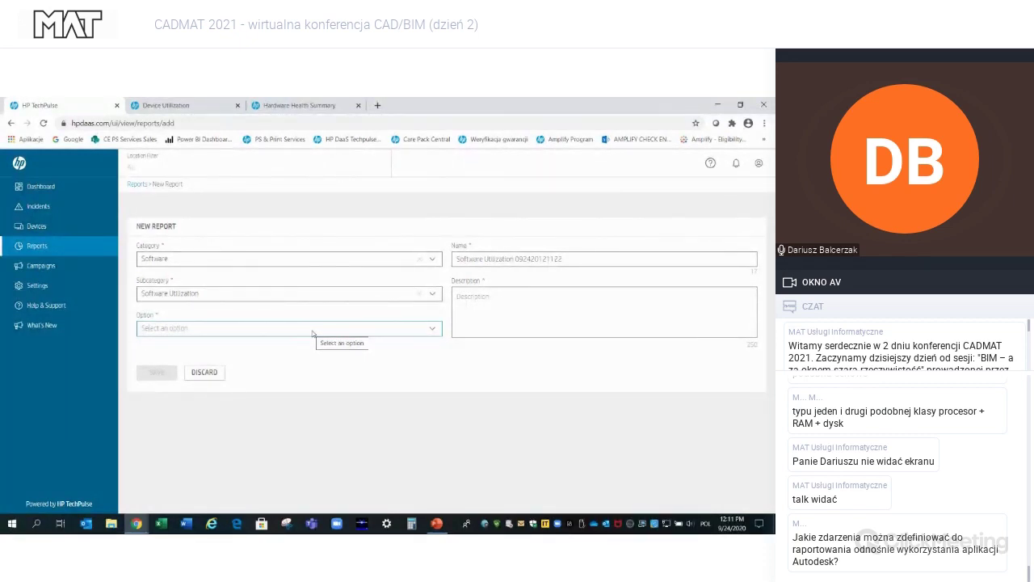
click(312, 330)
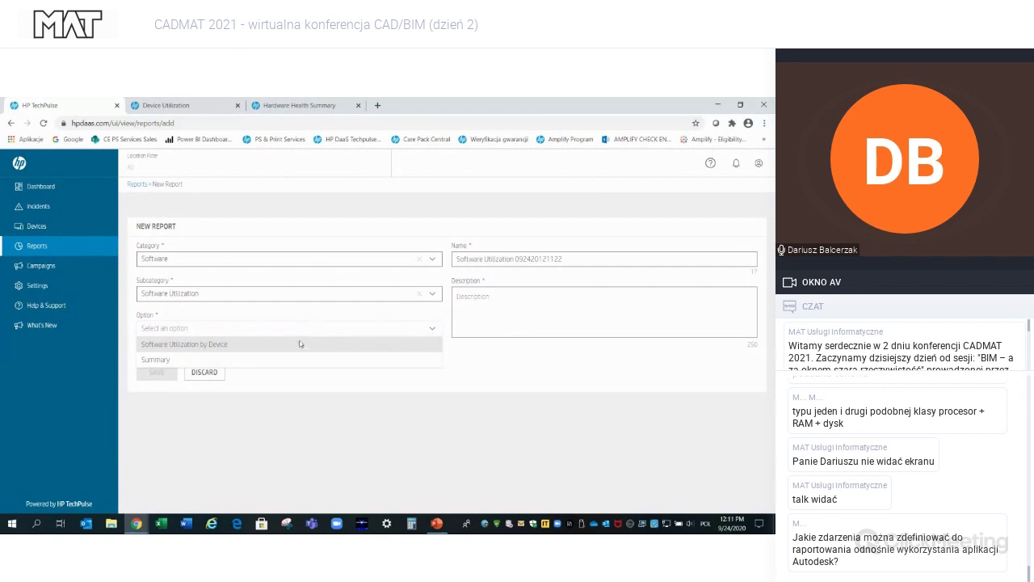
click(295, 345)
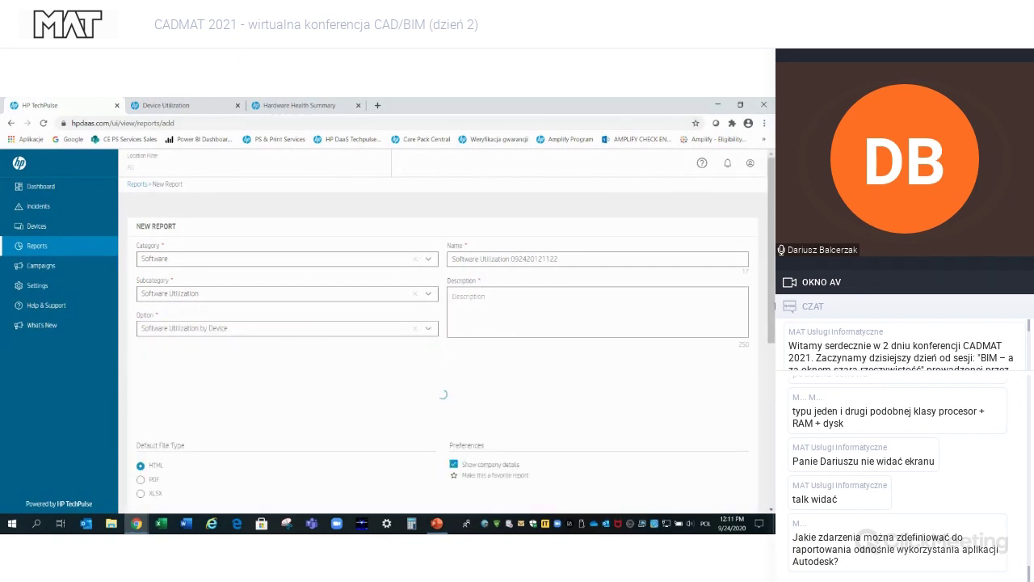
Check which fields are available for the report's Month filter criterion and run the report preview
scroll(312, 291, down, 3)
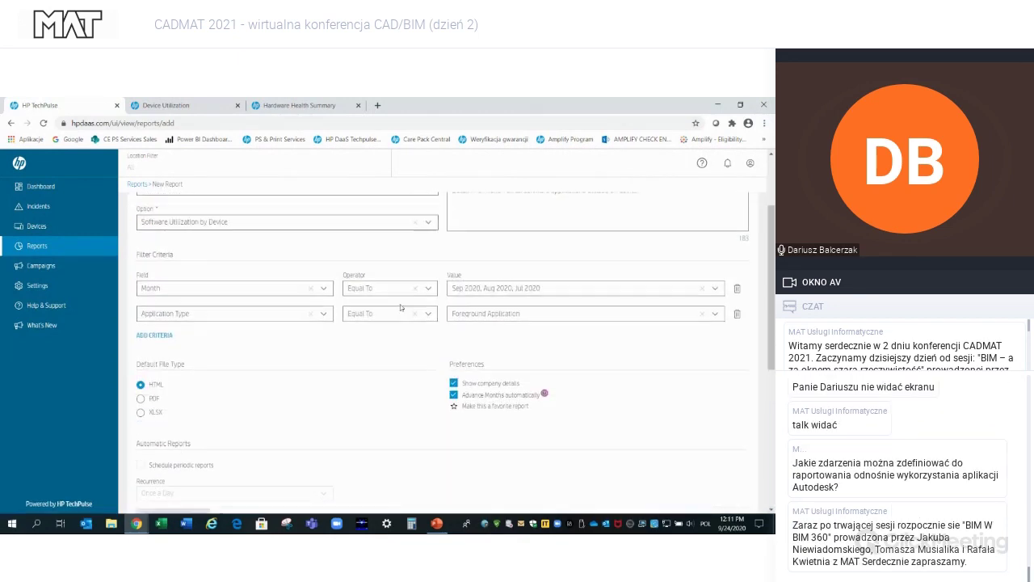
click(324, 289)
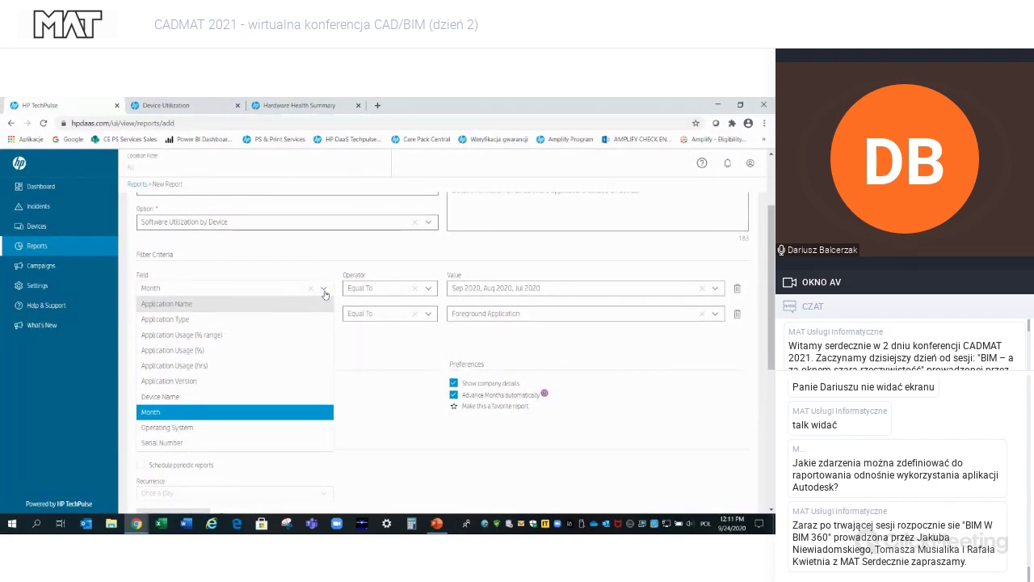
click(324, 291)
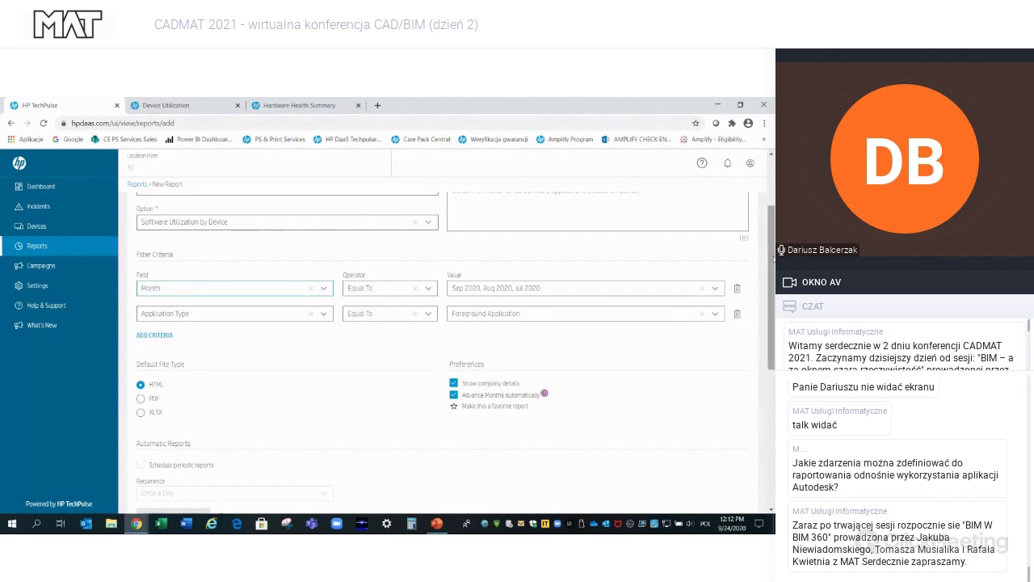
scroll(765, 310, down, 3)
scroll(766, 309, down, 4)
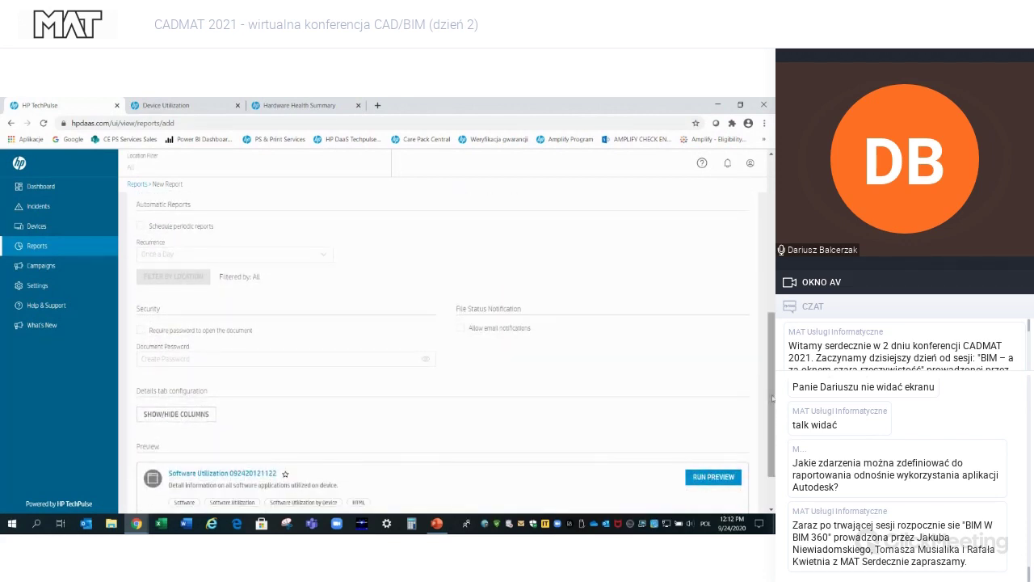
click(706, 479)
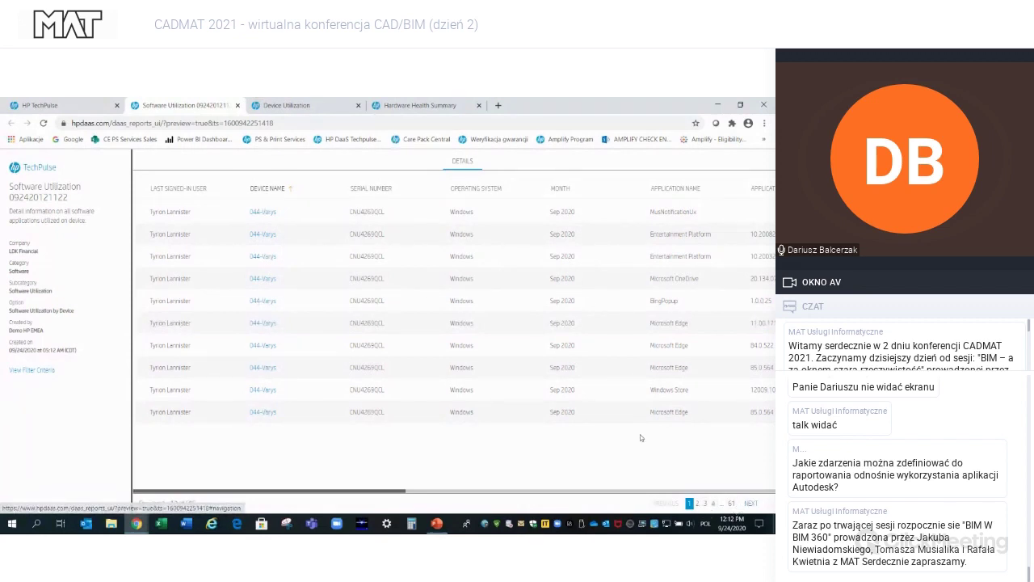
Examine the application name, version and usage columns in the previewed details table and close the preview
mouse_move(381, 493)
mouse_down()
mouse_move(562, 485)
mouse_move(380, 489)
mouse_up()
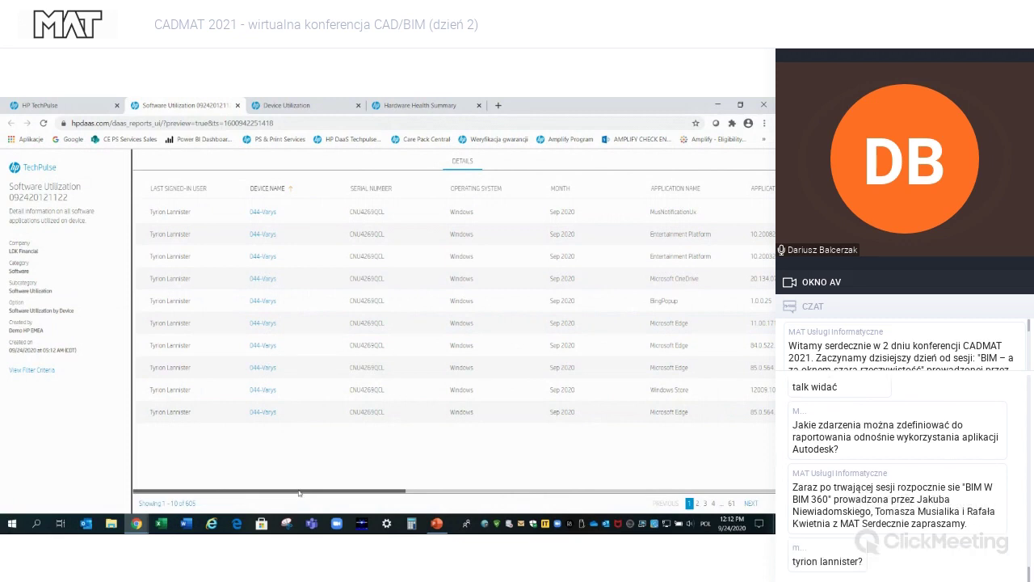
drag(299, 493, 340, 494)
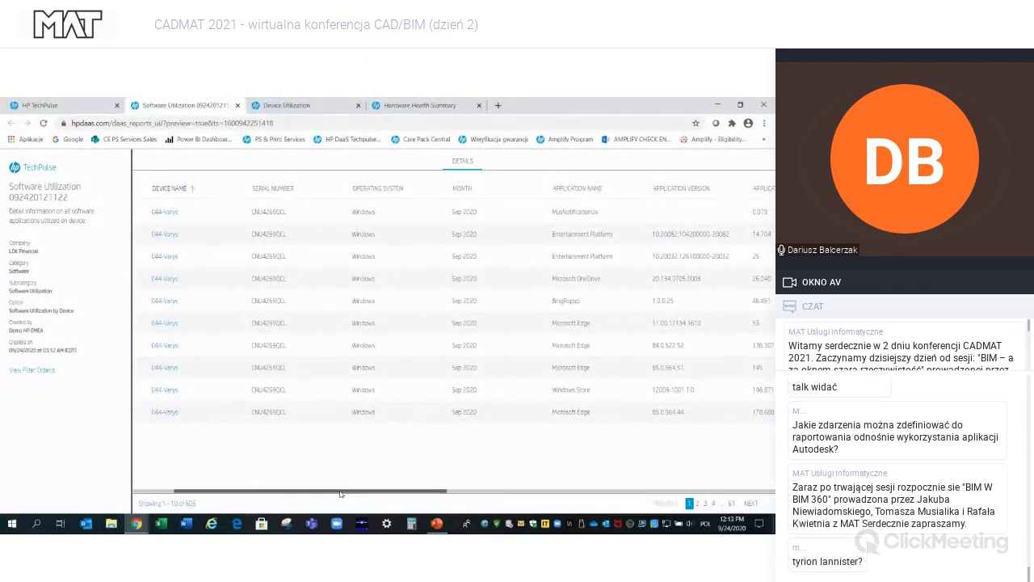
drag(340, 494, 450, 496)
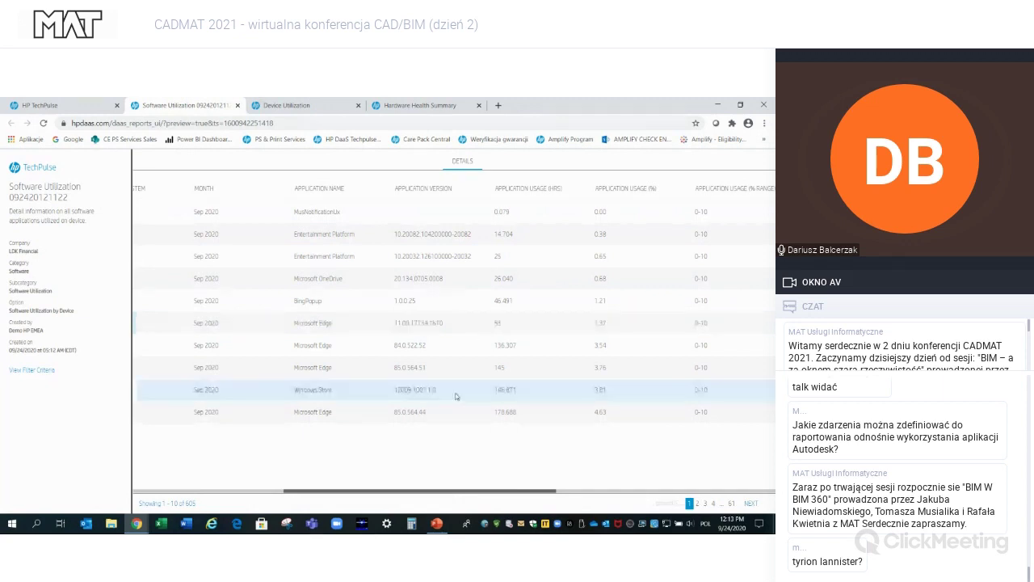
drag(457, 493, 216, 468)
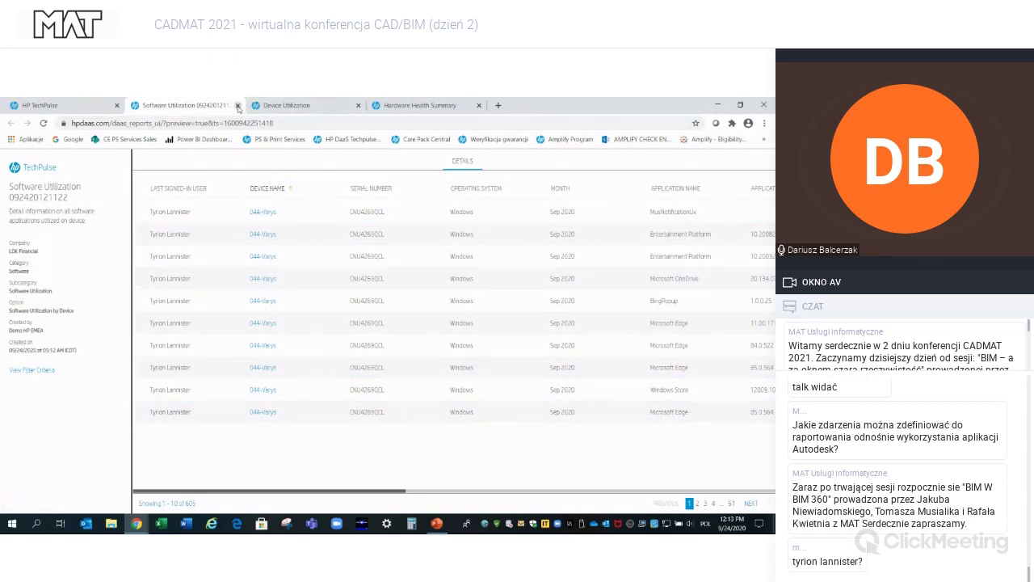
click(238, 106)
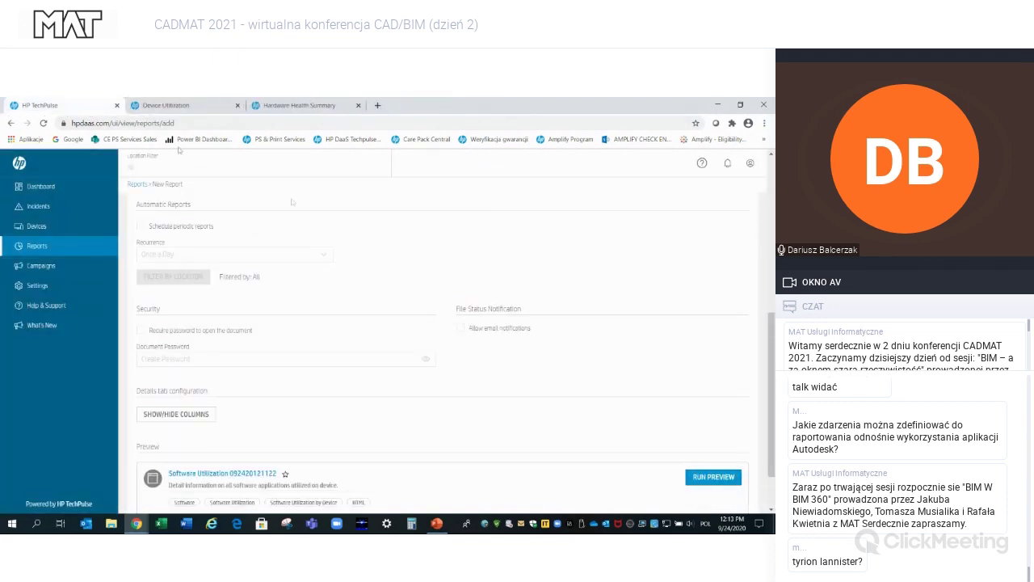
Leave the new report without saving it and return to the list of standard reports
scroll(772, 195, up, 5)
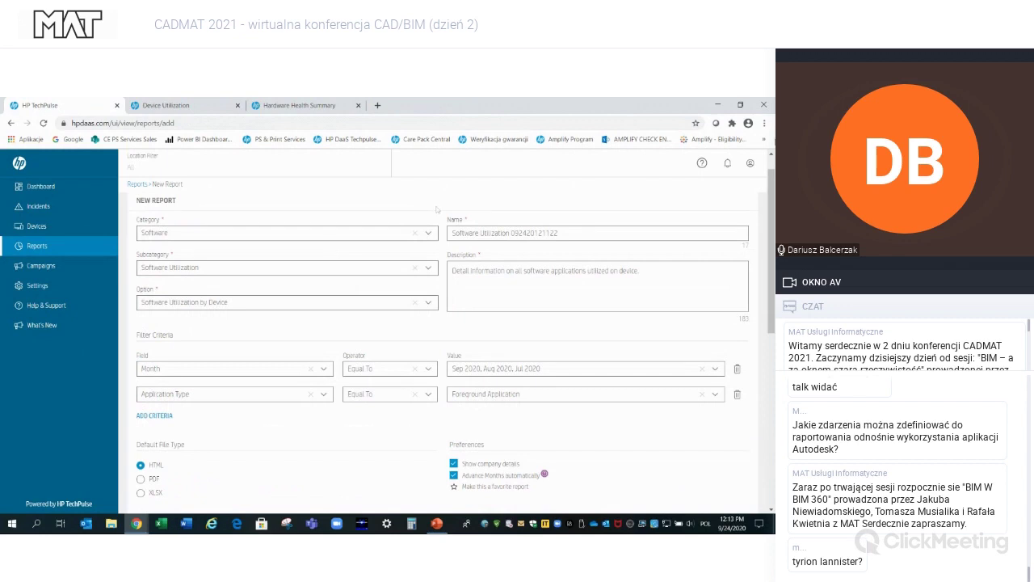
click(145, 186)
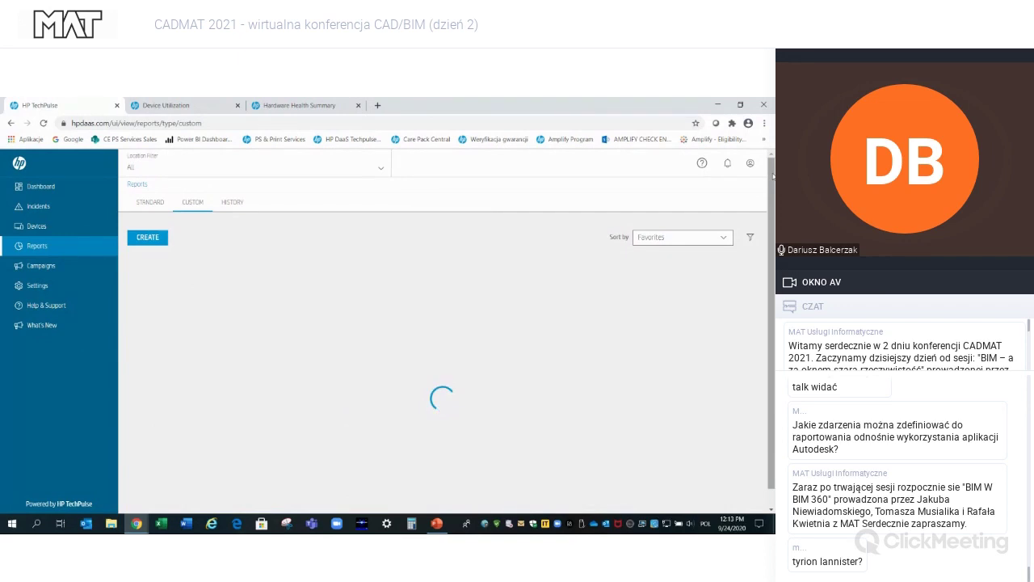
click(146, 203)
Run the standard Hardware Replacement report and inspect the Replace Now segment of its device health chart
scroll(773, 203, down, 1)
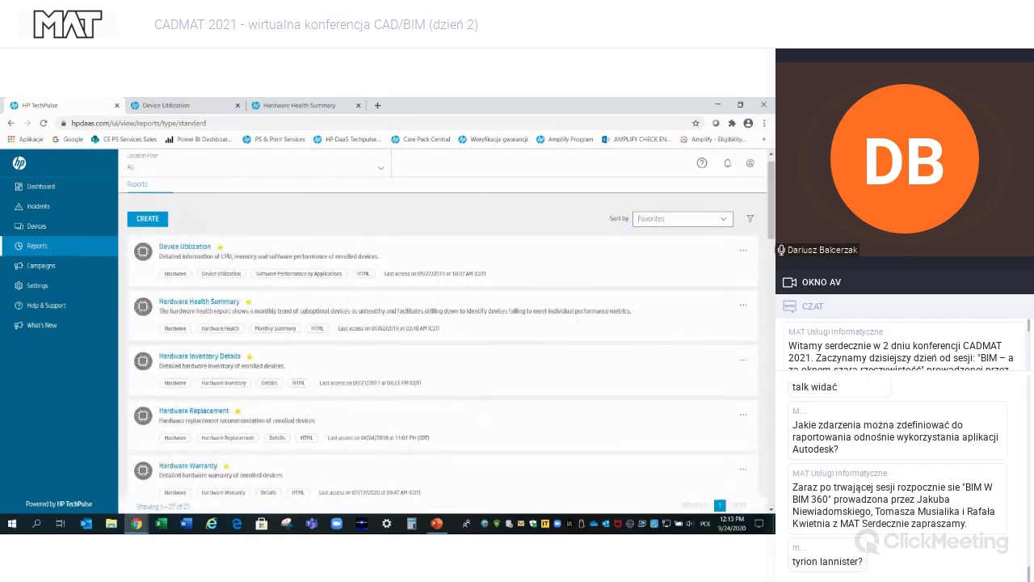
drag(773, 212, 772, 267)
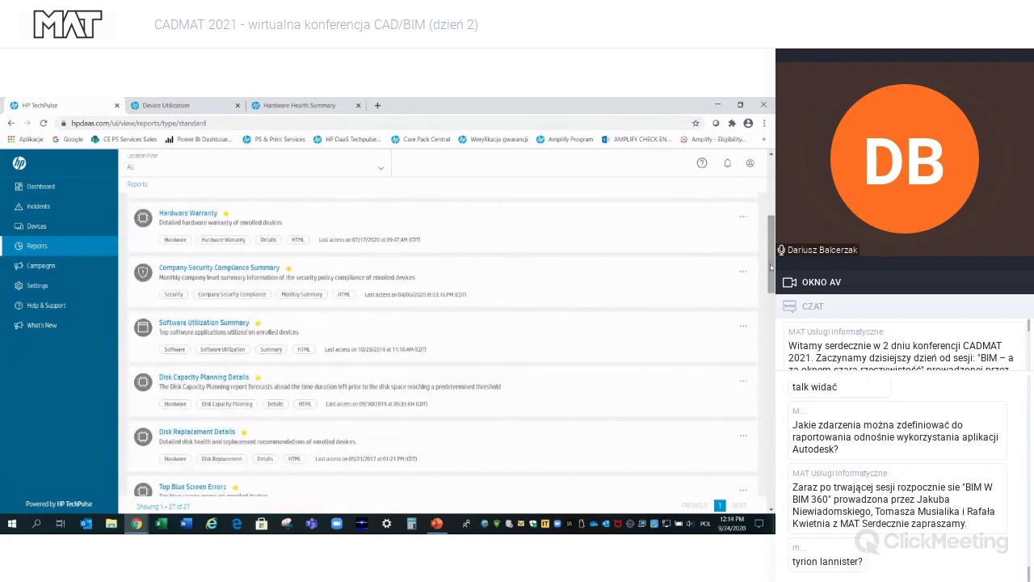
mouse_move(652, 449)
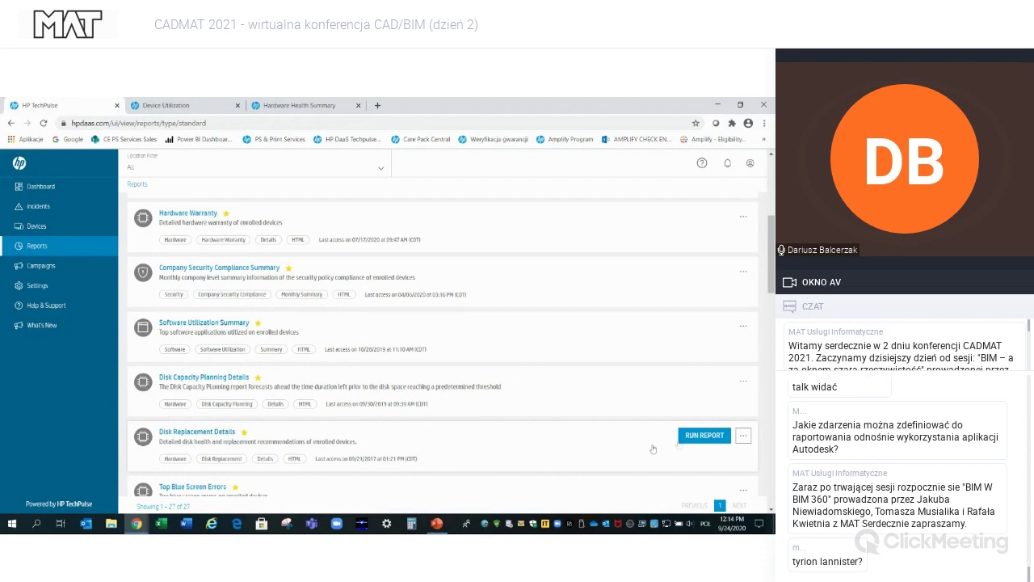
mouse_move(737, 412)
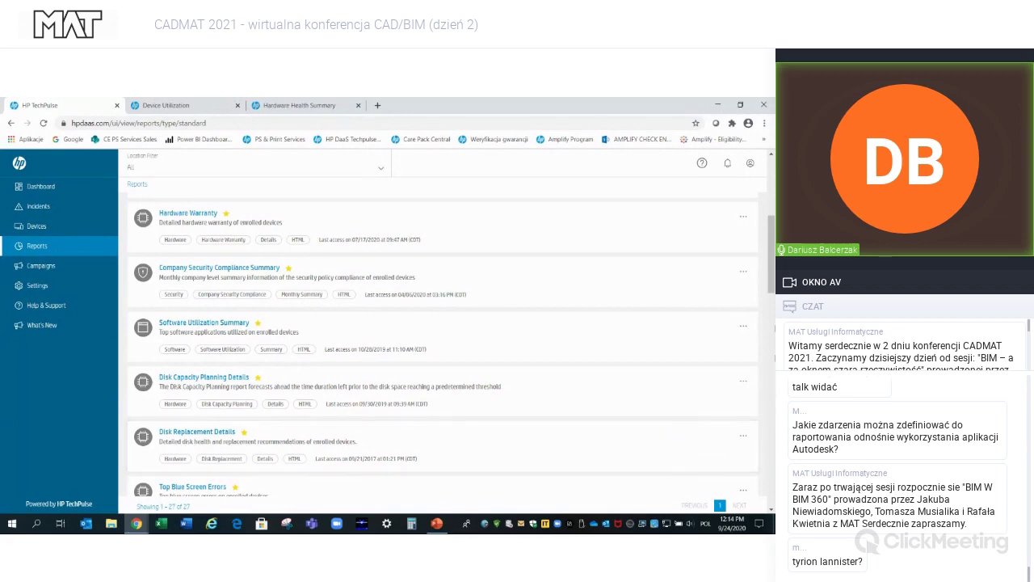
drag(772, 279, 771, 249)
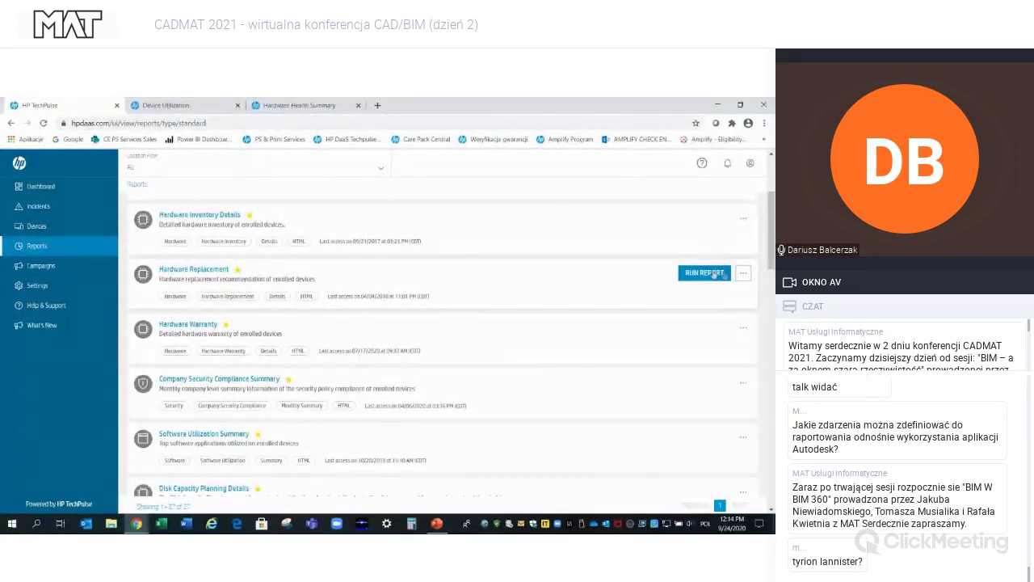
click(709, 271)
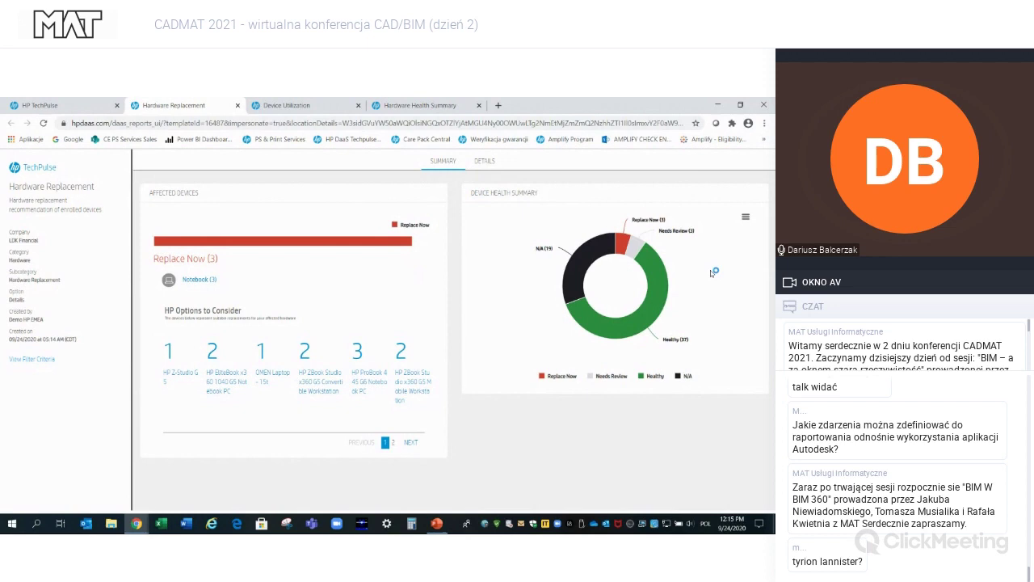
mouse_move(622, 247)
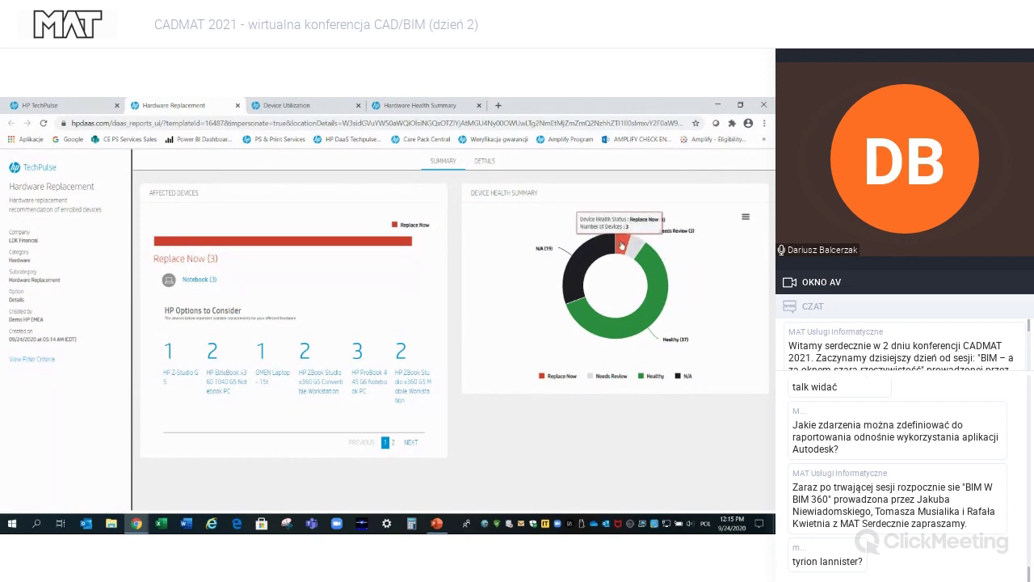